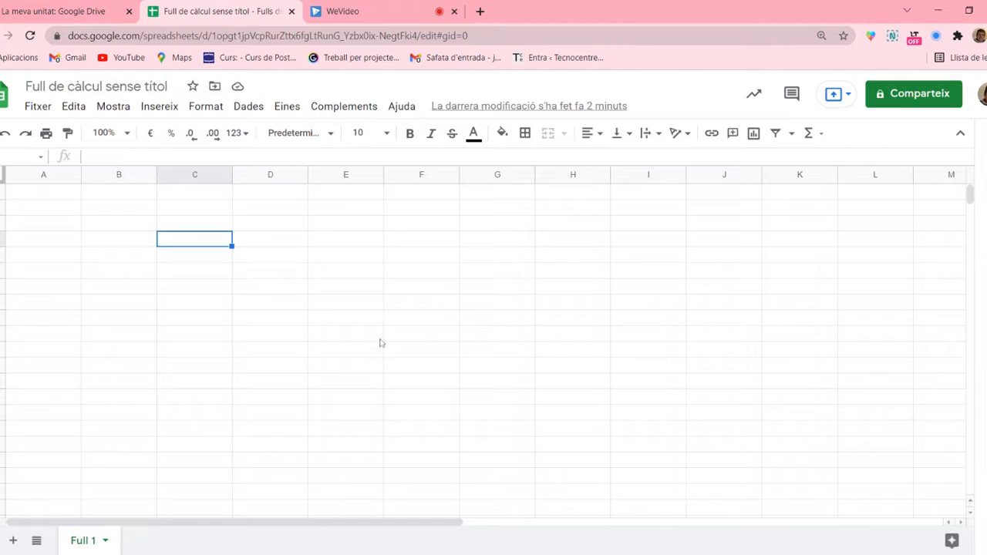
Create the CoRubrics checklist template (Llista de verificació), accepting the removal of the existing sheets.
left_click(359, 111)
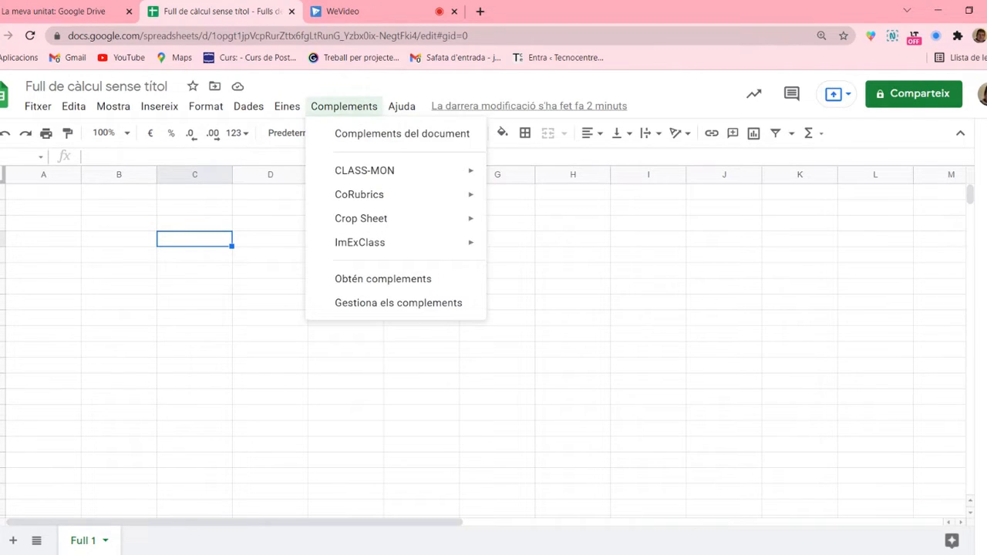
mouse_move(384, 196)
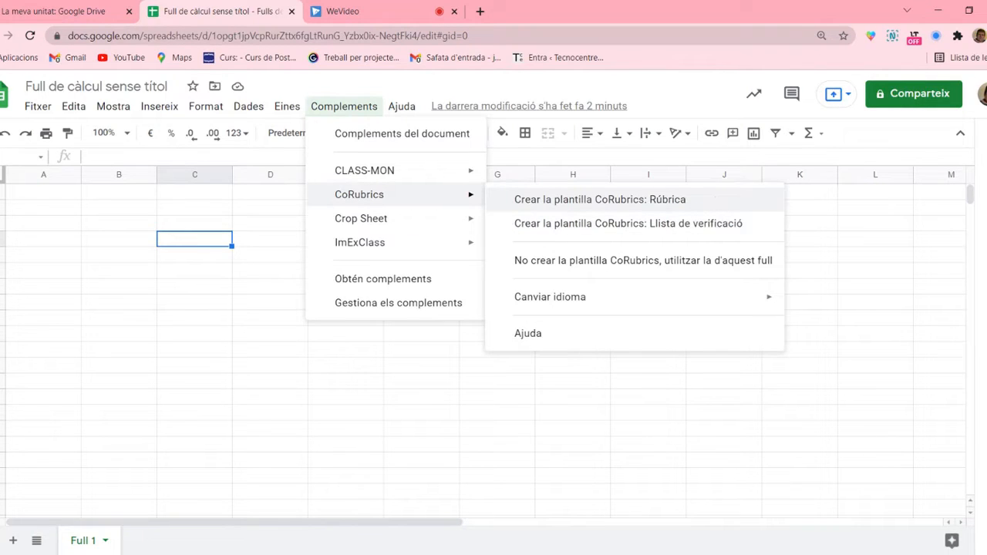
left_click(724, 231)
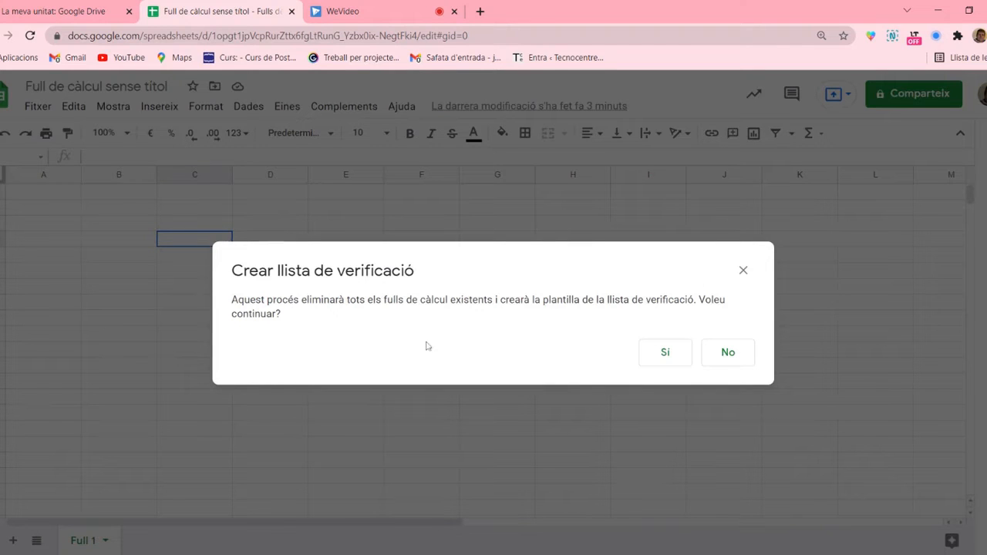
left_click(677, 352)
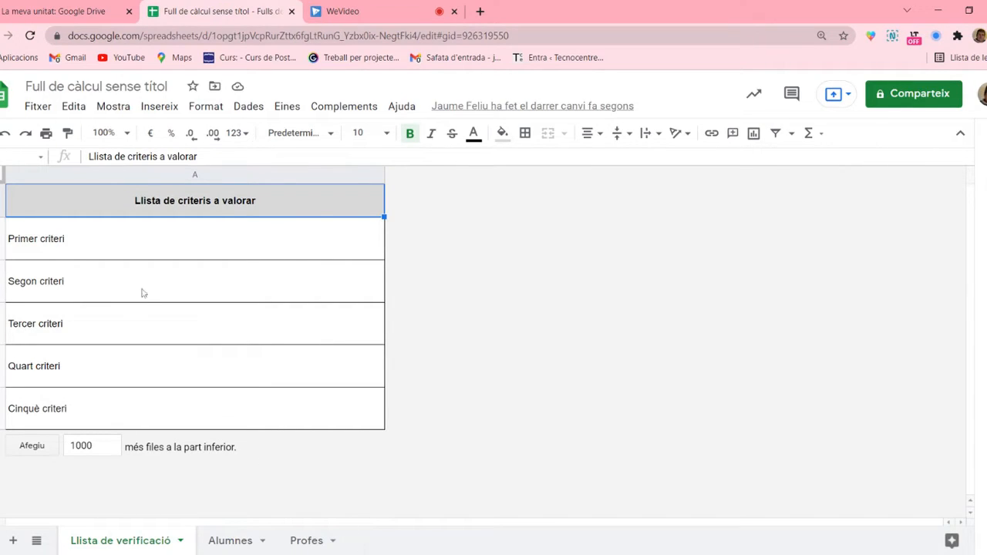
left_click(115, 252)
left_click(114, 287)
left_click(113, 324)
left_click(109, 376)
left_click(117, 404)
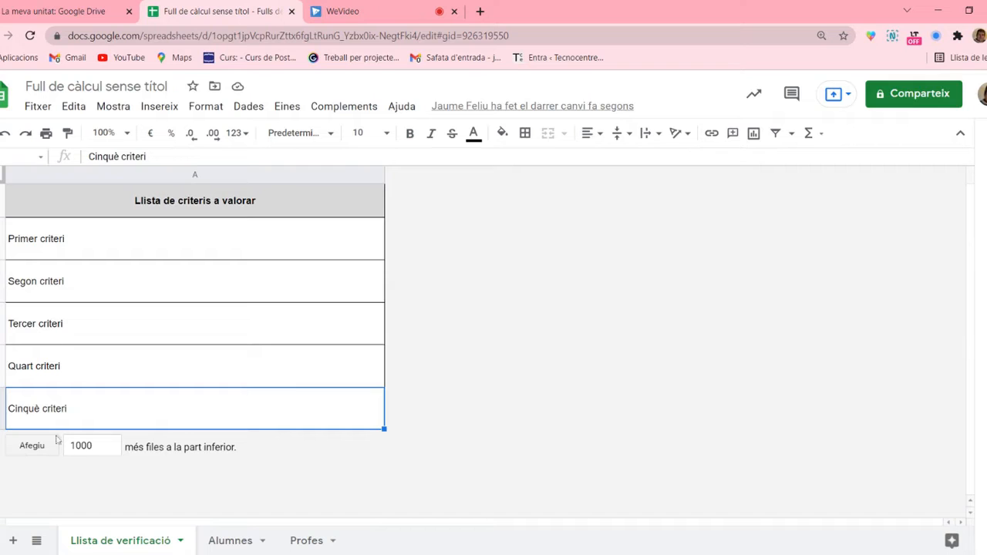
Add 2 rows below the checklist criteria and enter "Sisè" and "Seté" as additional criteria.
left_click_drag(93, 446, 69, 446)
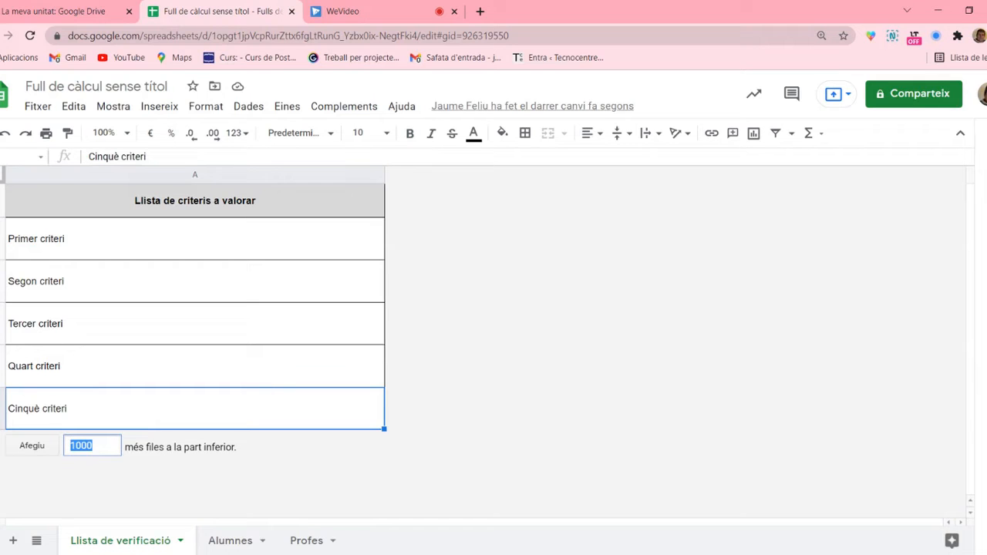
type("2")
key("Return")
left_click(85, 424)
type("Sis")
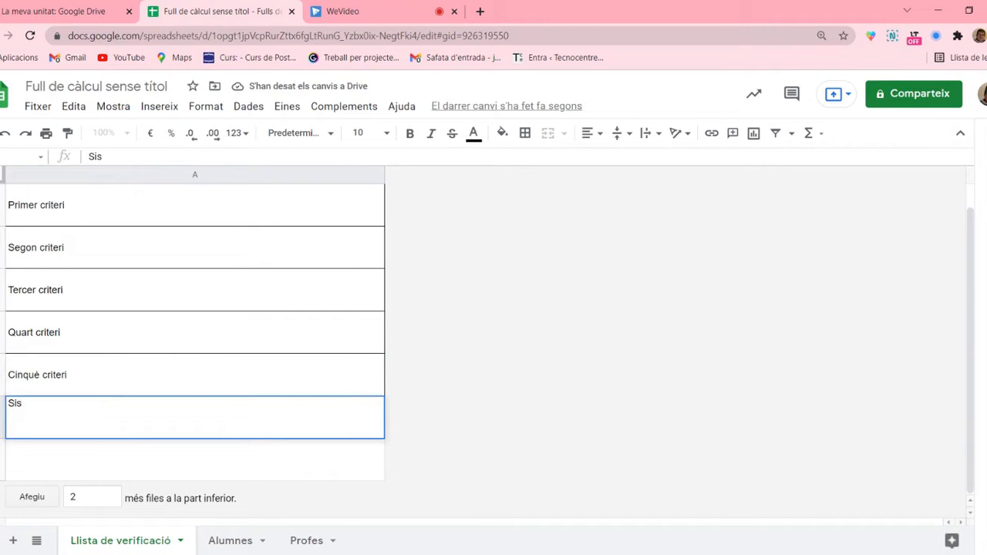
type("è")
key("Return")
type("Seté")
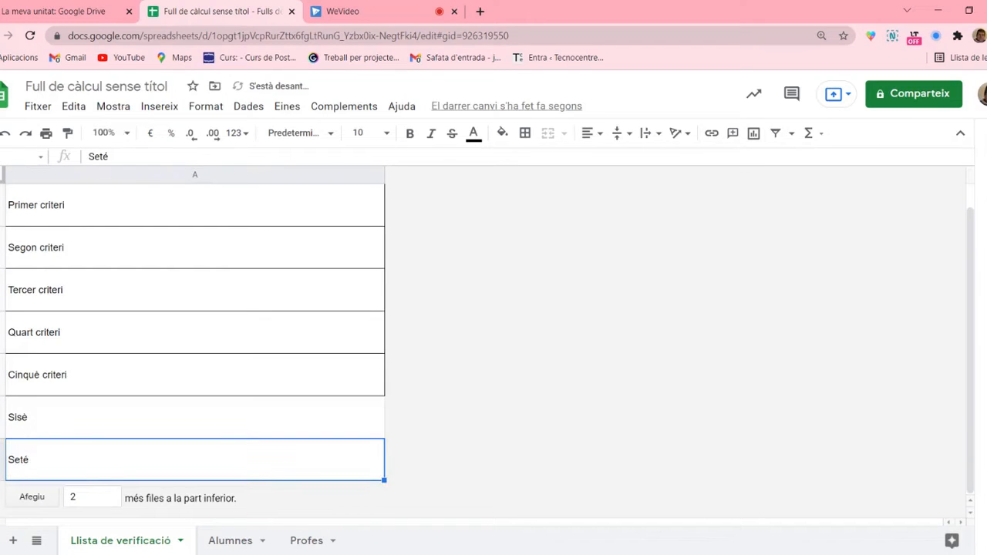
Enter "Alumne 1" and "Alumne 2" as the first two student names on the Alumnes sheet.
left_click(222, 539)
type("Alumne 1")
key("Return")
type("Alumne 2")
key("Return")
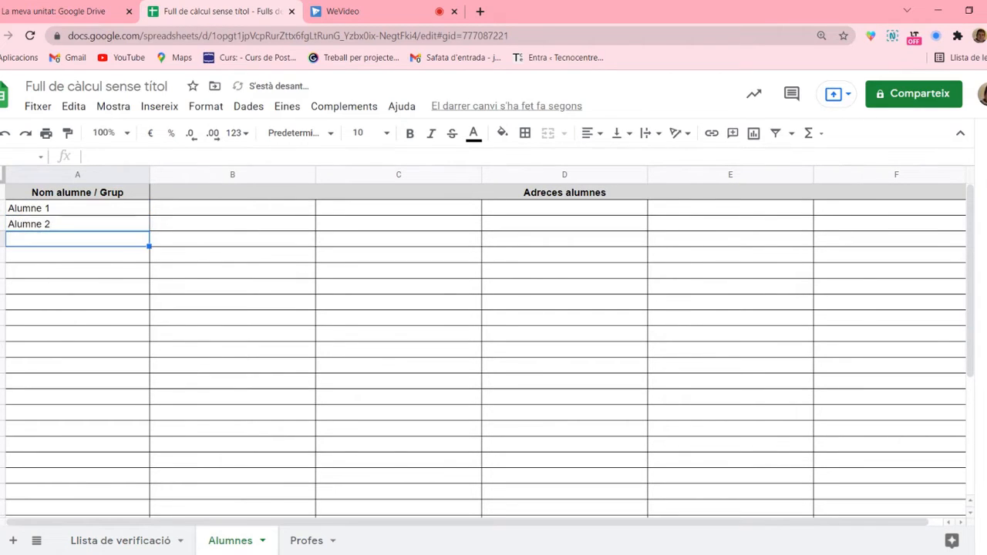
left_click(232, 208)
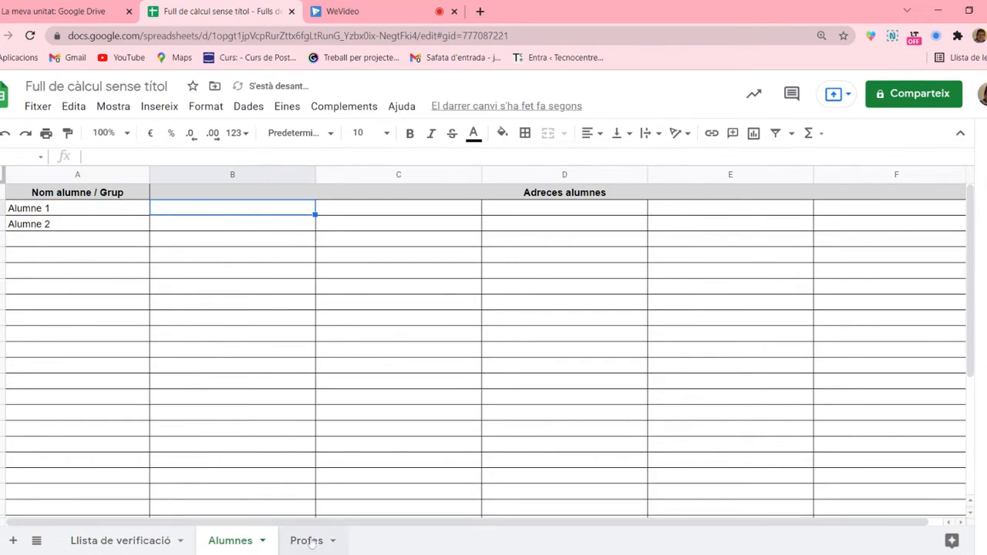
Create the CoRubrics evaluation form from the checklist, name it "LV" and make every criterion's answer mandatory.
left_click(151, 539)
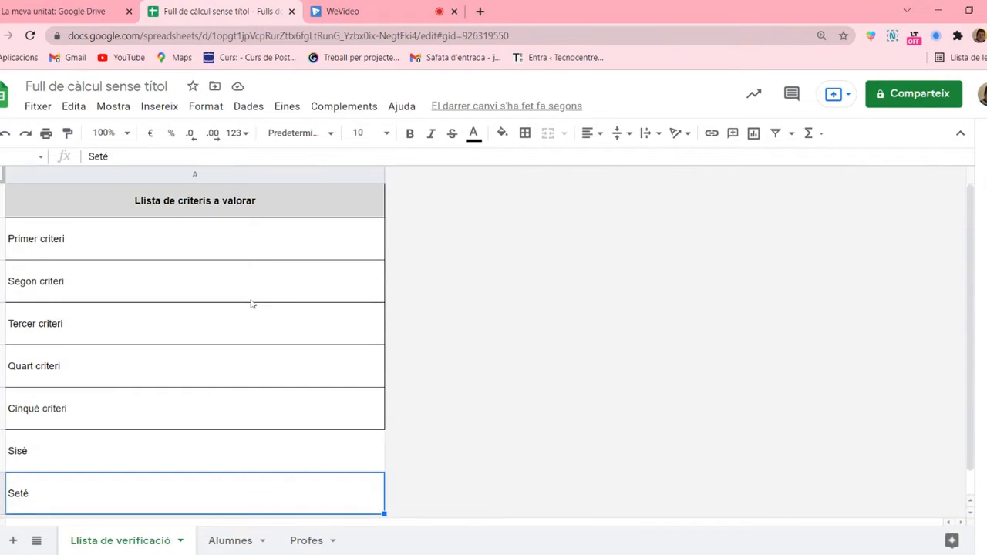
left_click(344, 105)
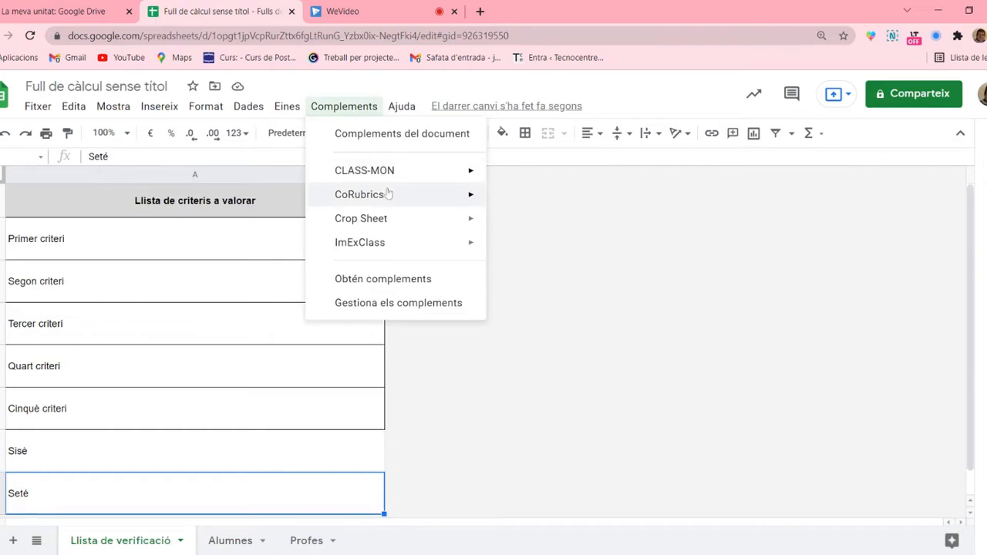
mouse_move(390, 198)
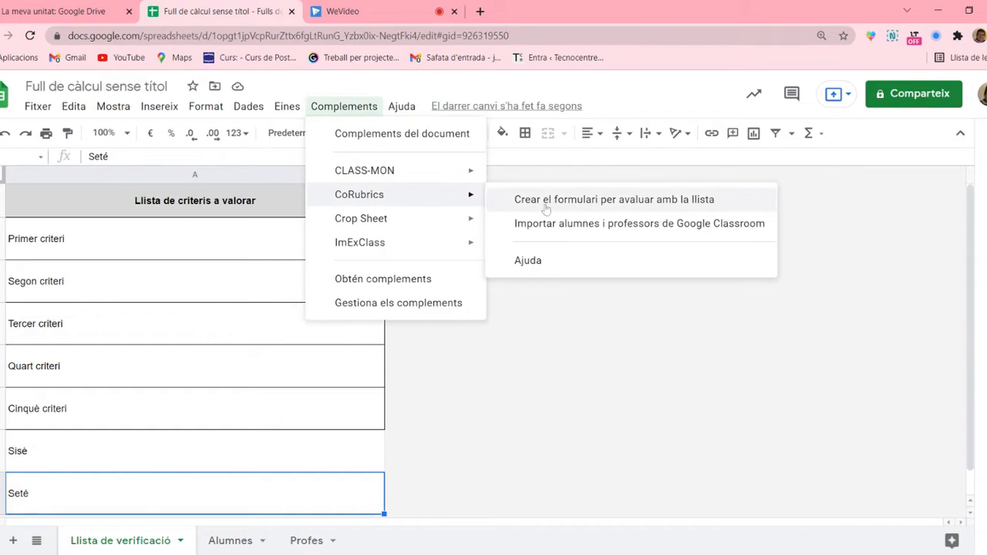
left_click(697, 207)
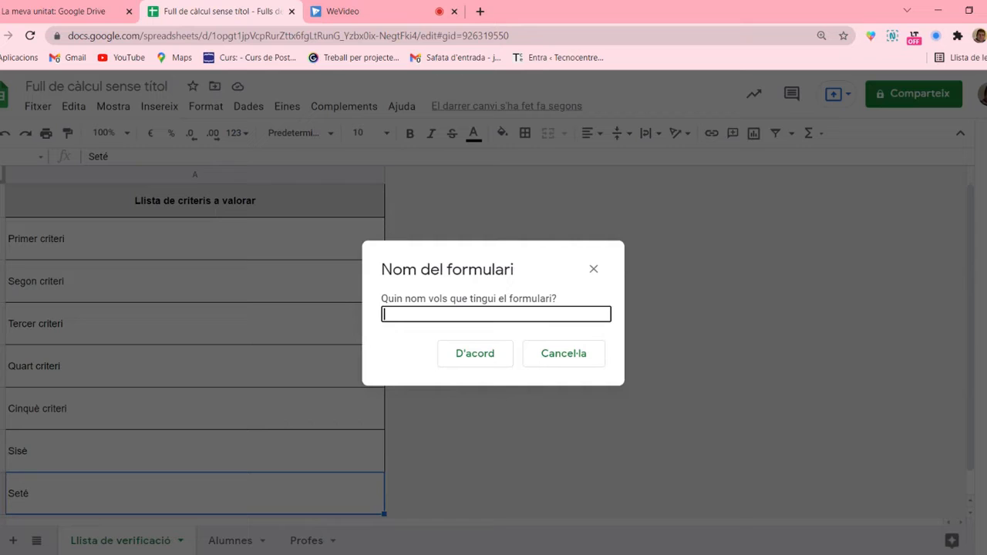
left_click(485, 363)
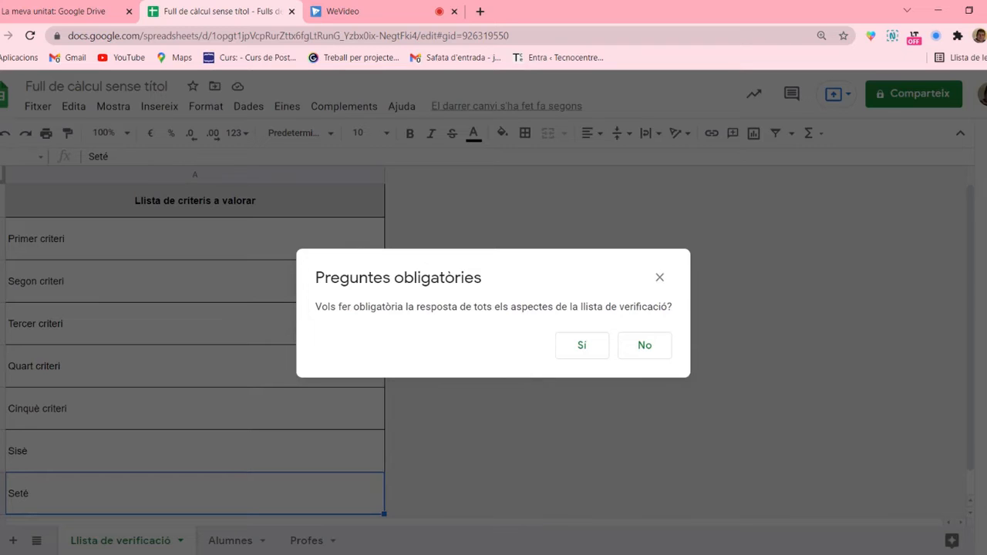
left_click(579, 349)
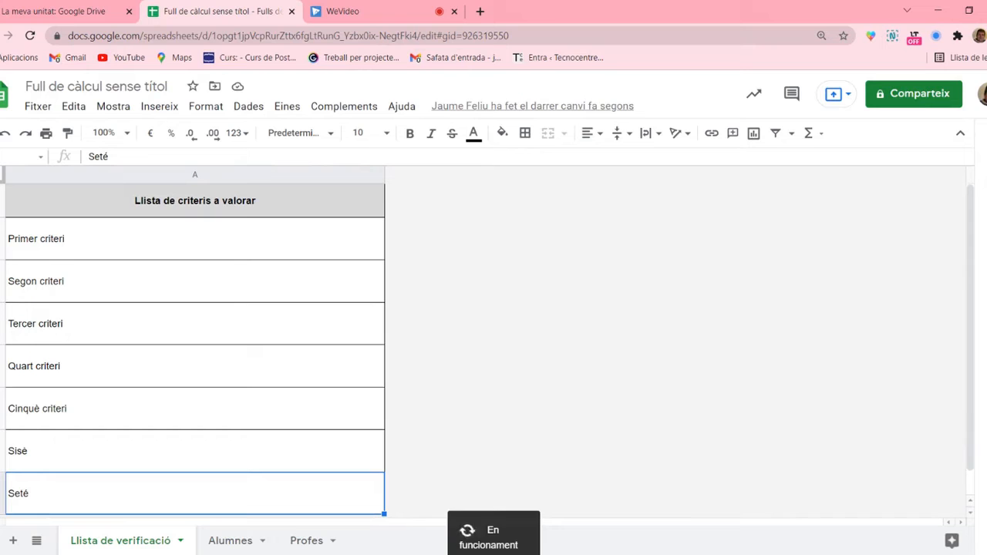
Get the evaluation form's link through CoRubrics, open the form and dismiss the autosave notice.
left_click(344, 106)
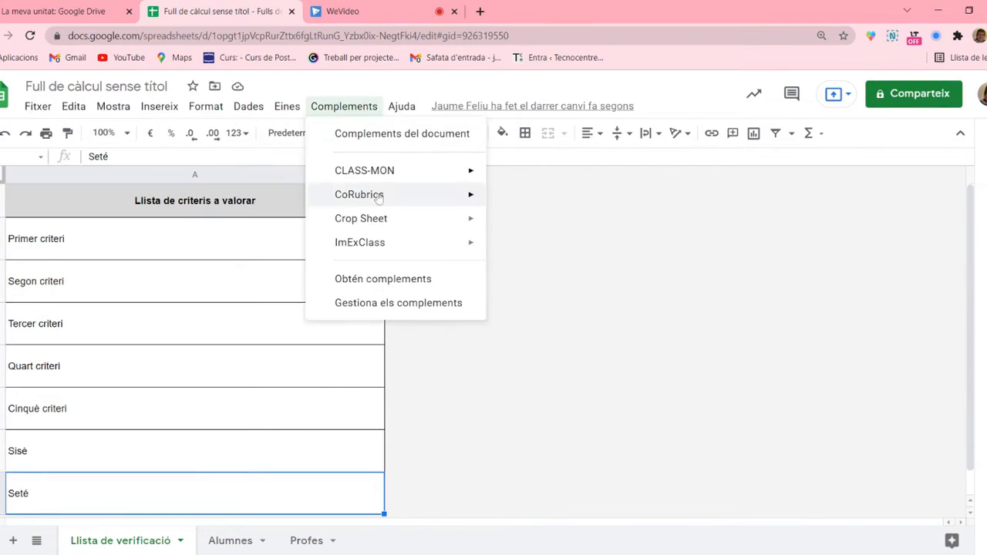
mouse_move(375, 227)
mouse_move(416, 205)
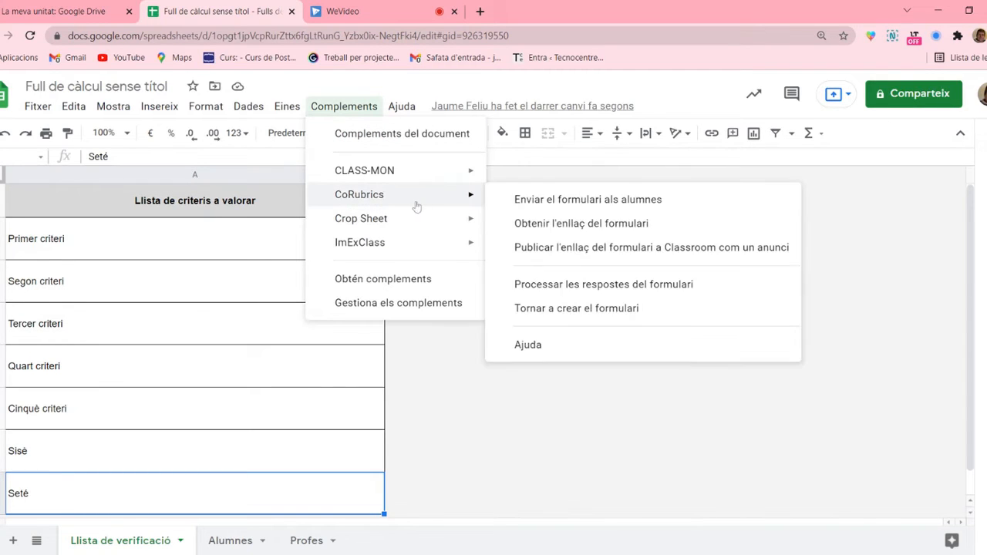
left_click(603, 225)
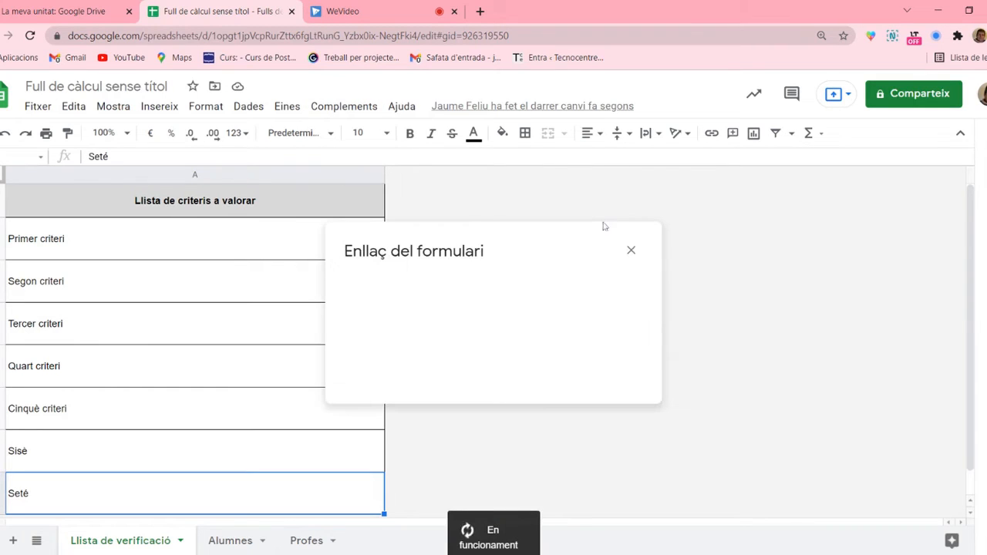
left_click(468, 325)
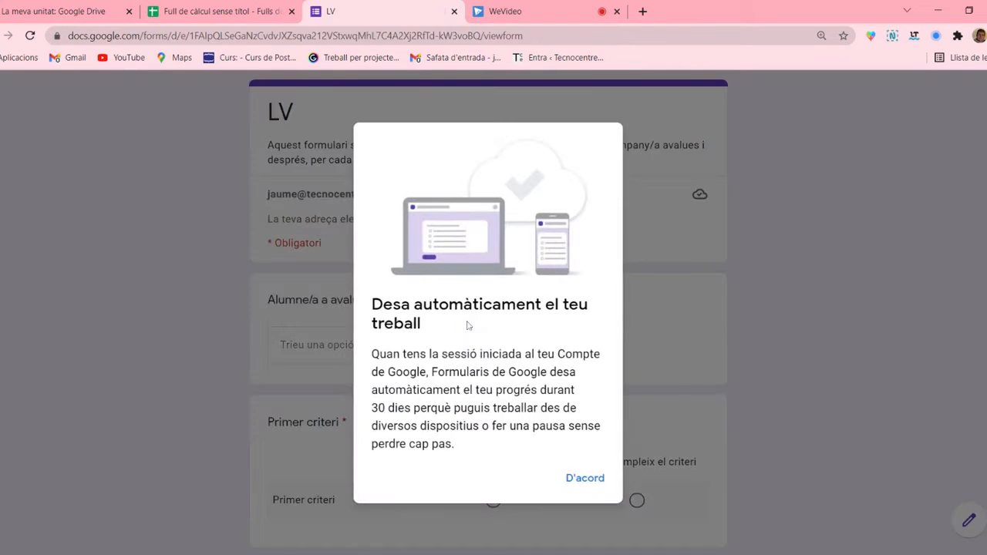
left_click(592, 473)
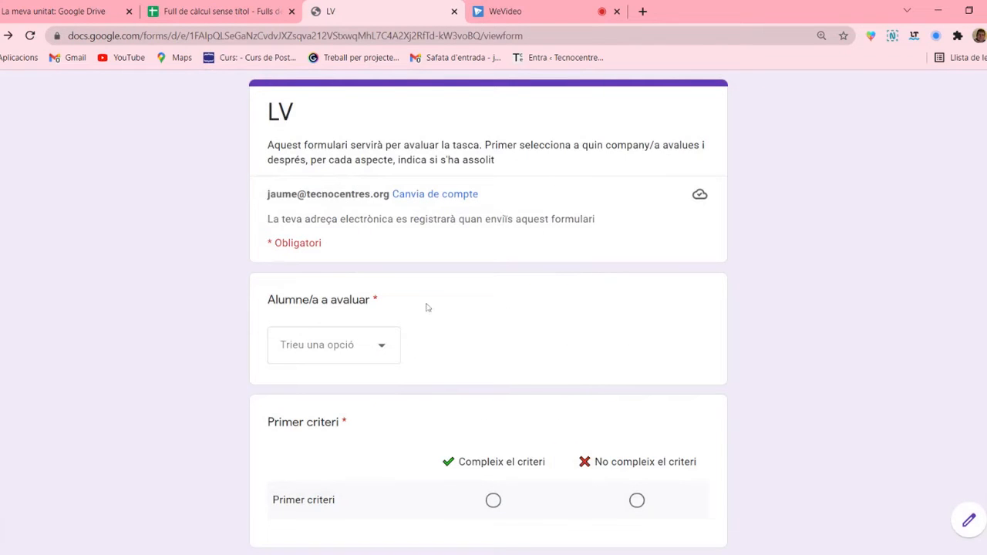
Choose Alumne 1 as the student to evaluate and mark Primer criteri as met, with comment "sd hdj hfhfd".
left_click(382, 353)
left_click(337, 392)
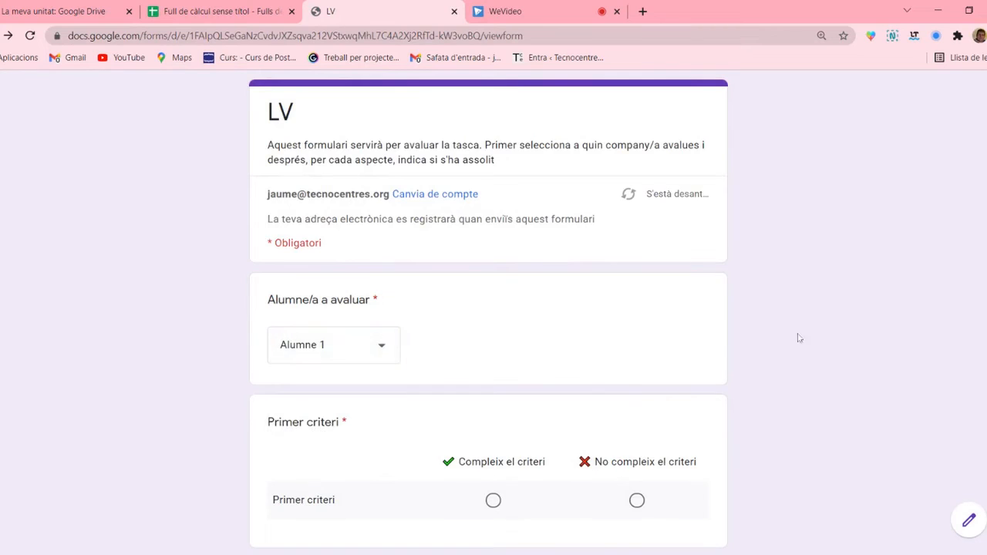
scroll(867, 318, "down", 2)
scroll(867, 318, "down", 1)
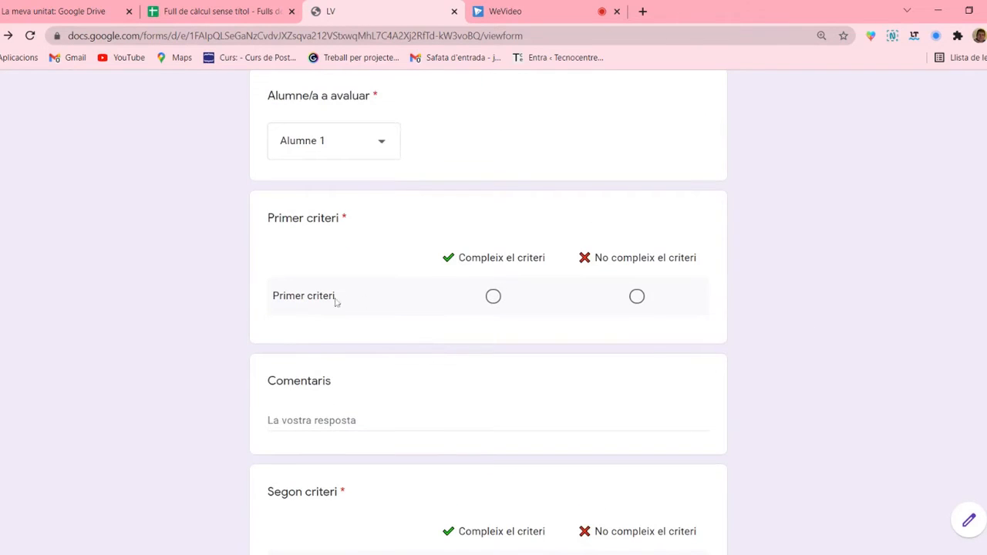
left_click(493, 297)
scroll(729, 300, "down", 2)
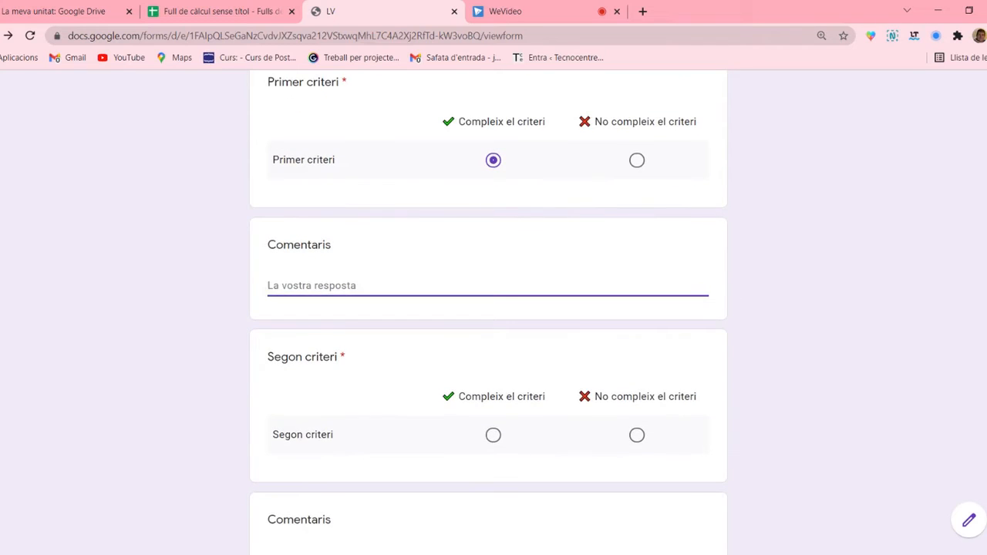
type("sd hdj hfhfd")
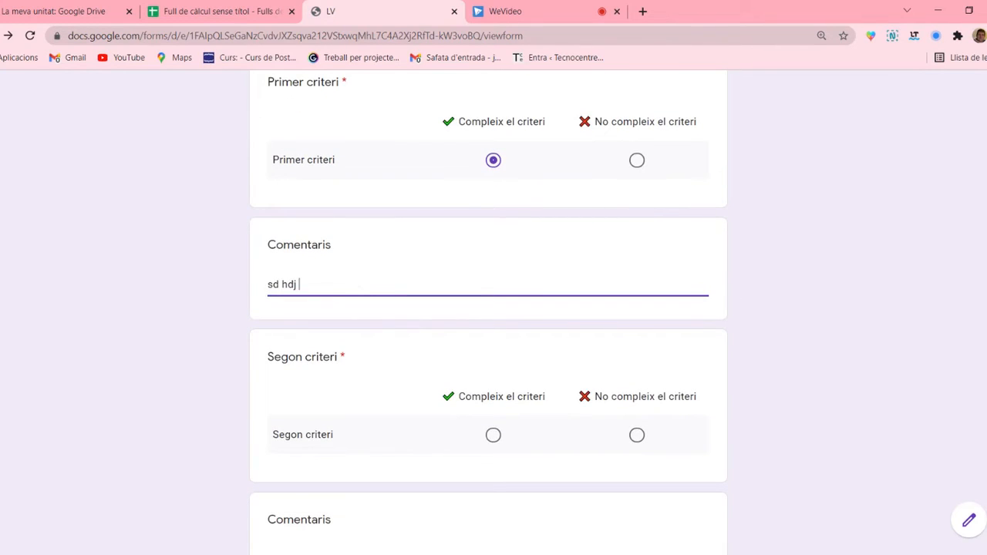
Mark Segon criteri as not met and add the comment "fewvfewcwe".
left_click(637, 435)
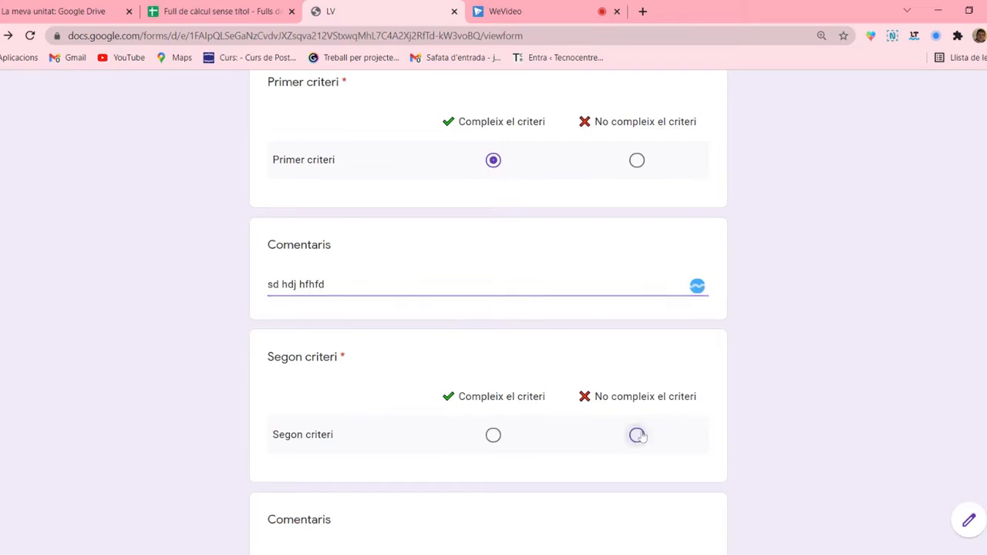
scroll(459, 394, "down", 2)
left_click(367, 420)
type("fewvfewcwe")
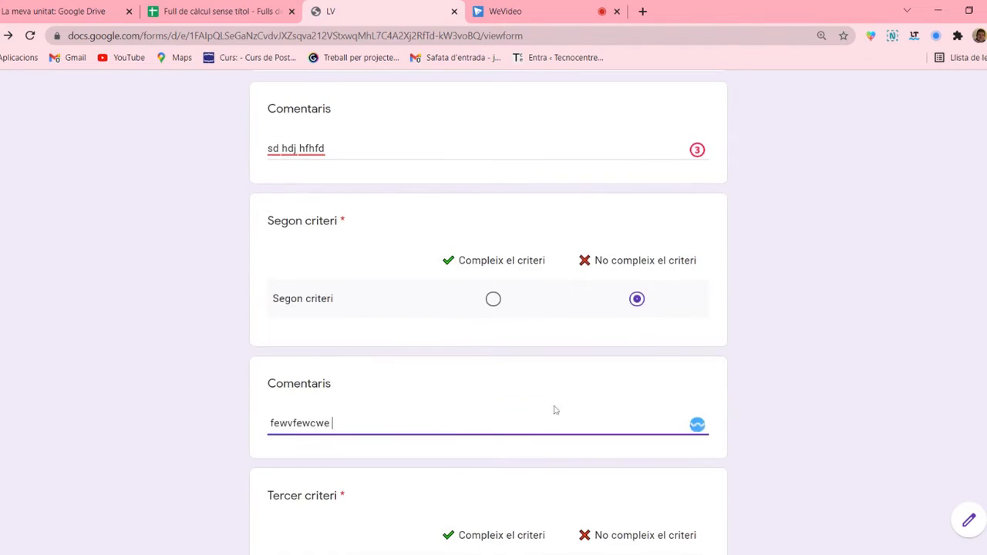
Mark Tercer criteri as met and add the comment "wef w".
scroll(539, 420, "down", 2)
left_click(493, 437)
scroll(496, 425, "down", 3)
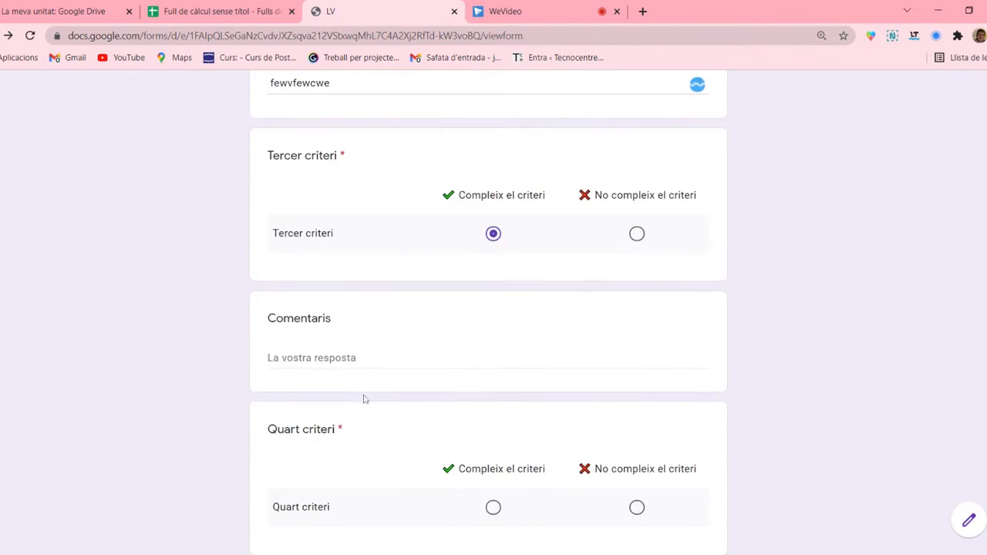
left_click(368, 359)
type("wef w")
Mark Quart criteri as met and add the comment "ew fwewe".
scroll(417, 383, "down", 4)
left_click(493, 236)
left_click(397, 374)
type("ew fwewe")
Mark Cinquè criteri, Sisè and Seté as met without comments and submit the response for Alumne 1.
scroll(410, 359, "down", 4)
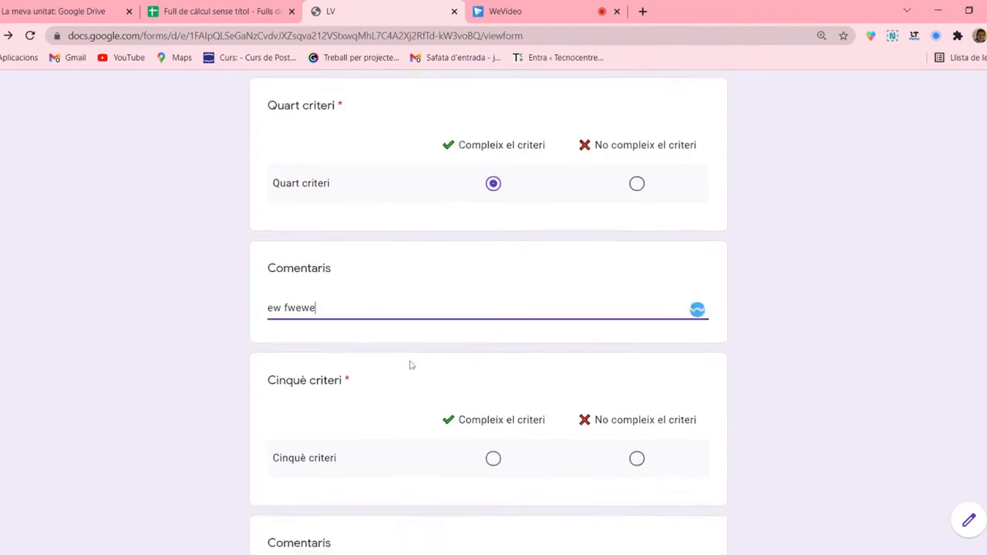
left_click(494, 241)
scroll(505, 347, "down", 2)
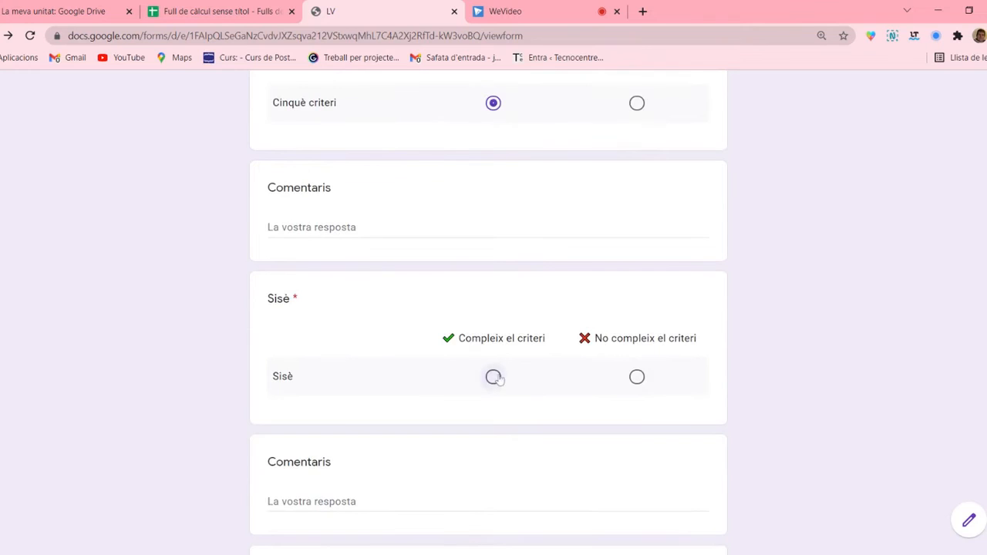
left_click(495, 377)
scroll(509, 395, "down", 3)
scroll(503, 401, "down", 2)
left_click(493, 312)
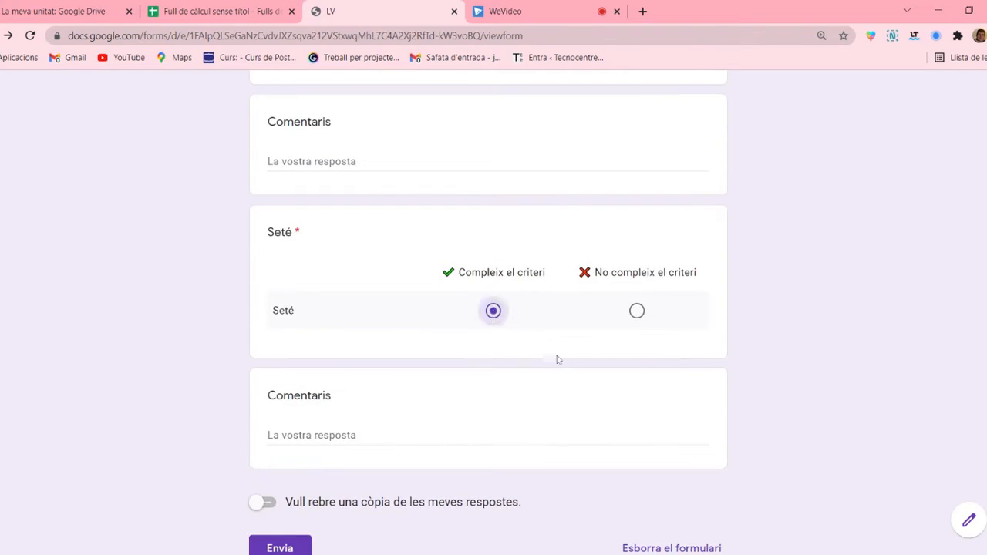
scroll(297, 546, "down", 1)
left_click(298, 546)
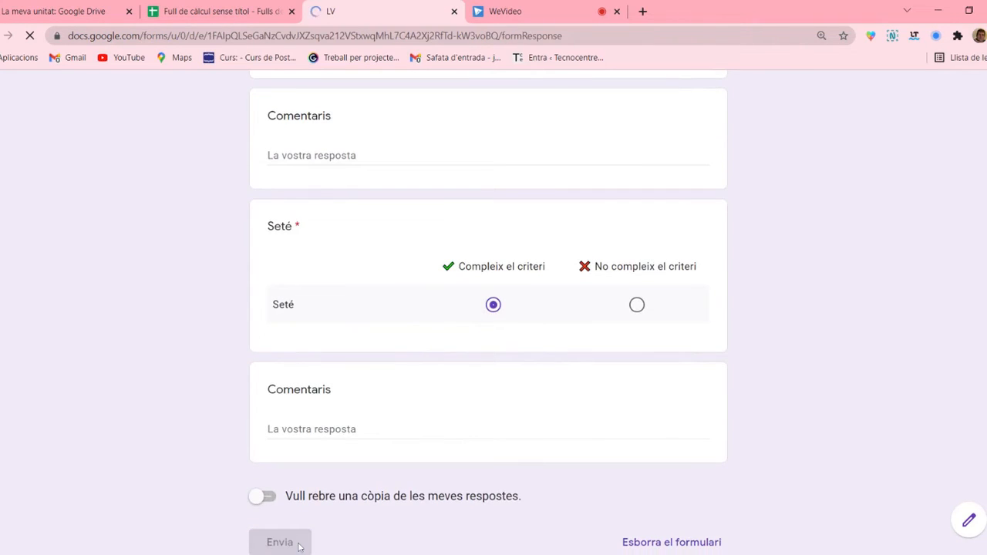
Start another form response, dismiss the autosave notice and choose Alumne 2 as the student to evaluate.
left_click(329, 190)
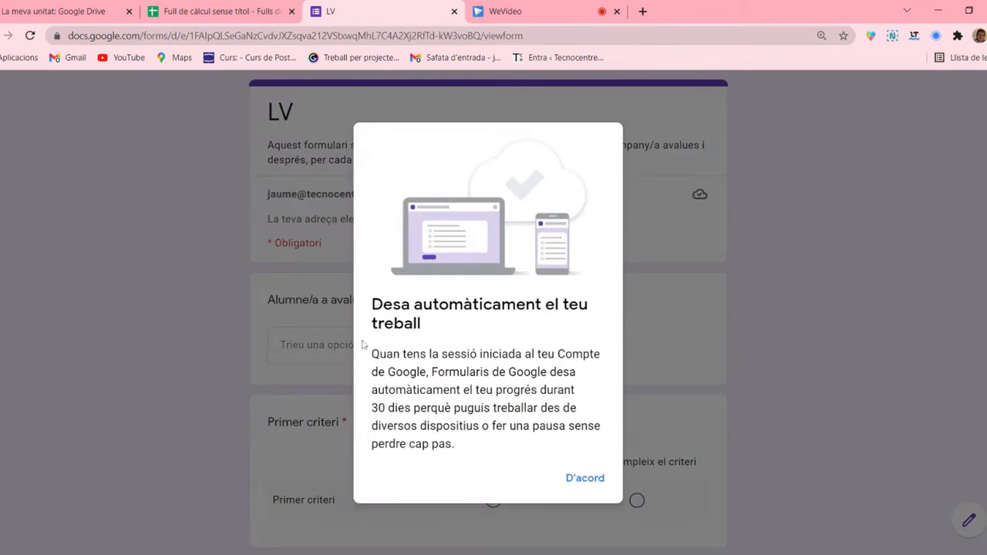
left_click(585, 478)
left_click(335, 361)
left_click(331, 430)
For Alumne 2, mark Primer criteri as met and Segon criteri and Tercer criteri as not met, without comments.
scroll(463, 339, "down", 3)
left_click(493, 296)
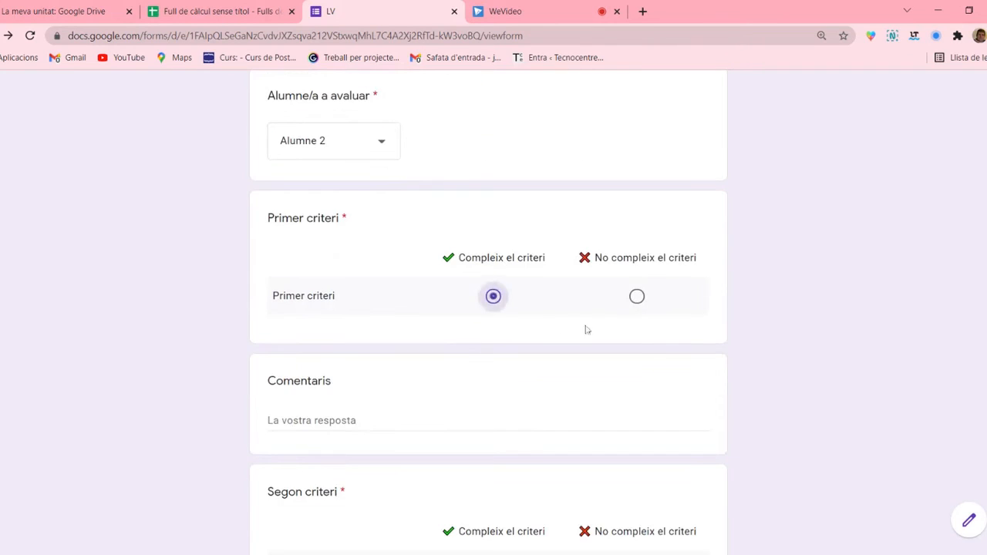
scroll(586, 344, "down", 3)
left_click(637, 365)
scroll(636, 366, "down", 4)
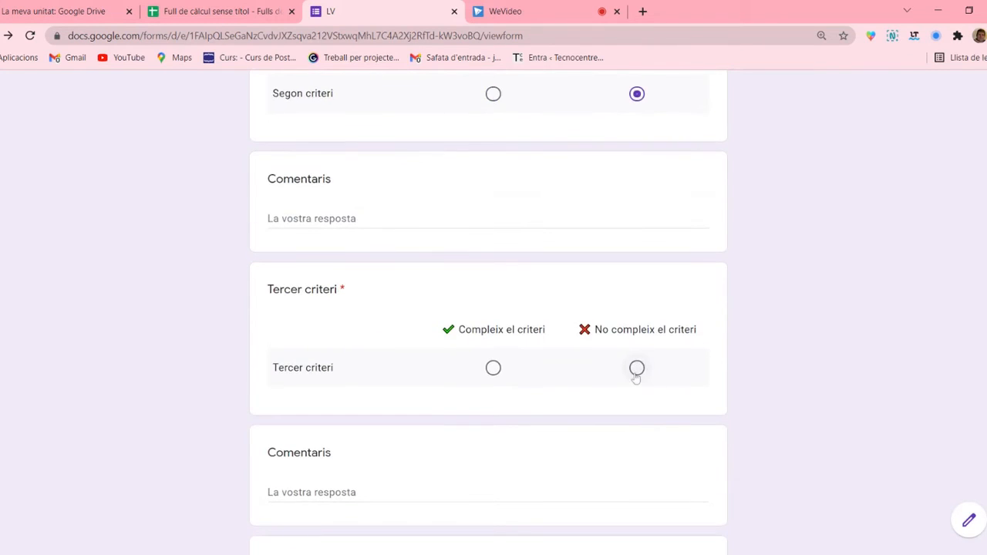
left_click(636, 365)
Mark Quart criteri and Cinquè criteri as met for Alumne 2, without comments.
scroll(630, 378, "down", 1)
scroll(629, 388, "down", 2)
left_click(493, 437)
scroll(517, 419, "down", 2)
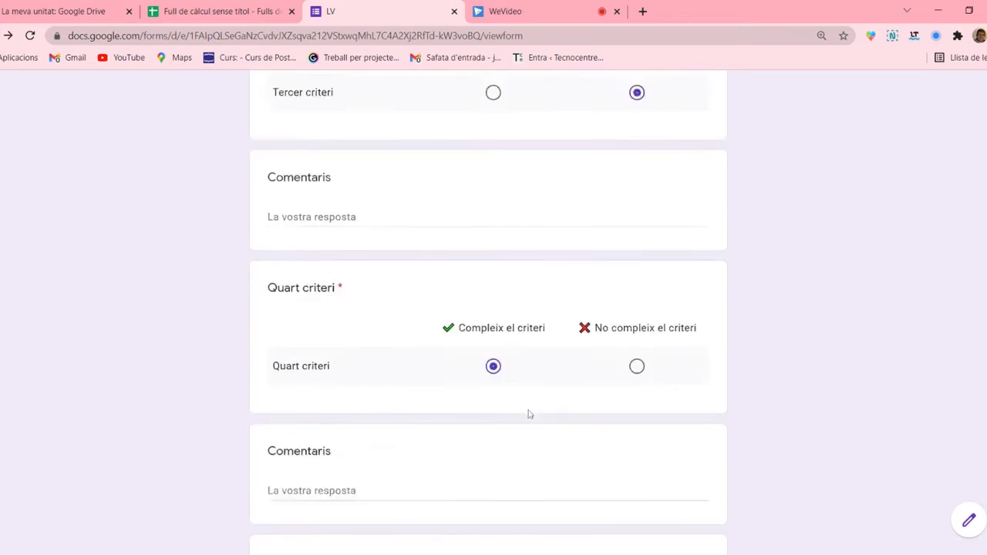
scroll(514, 481, "down", 2)
left_click(494, 439)
Mark Sisè and Seté as met without comments and submit the response for Alumne 2.
scroll(494, 439, "down", 3)
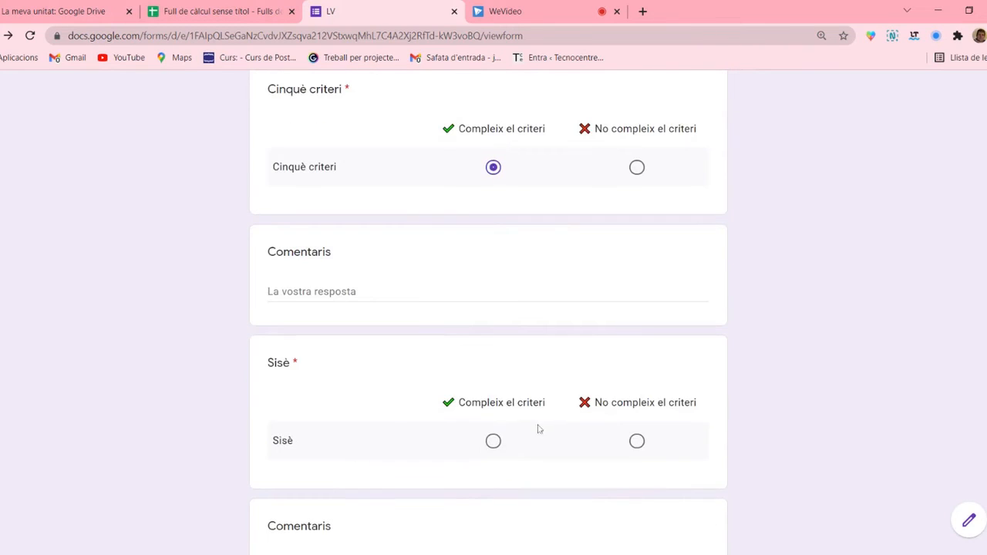
left_click(493, 441)
scroll(497, 451, "down", 3)
left_click(494, 510)
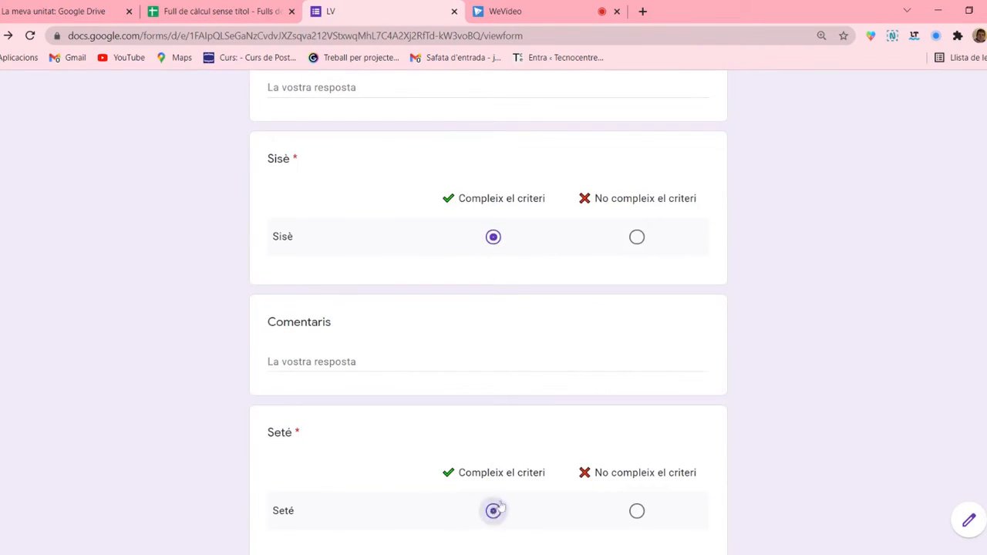
scroll(501, 479, "down", 4)
left_click(286, 478)
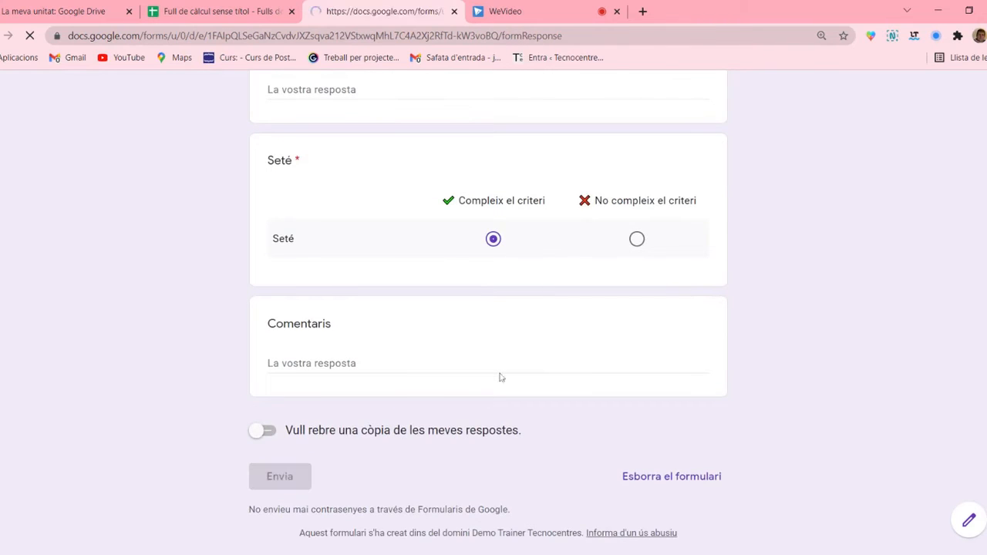
Close the form and the form-link dialog in the spreadsheet, and process the form responses with CoRubrics.
left_click(454, 10)
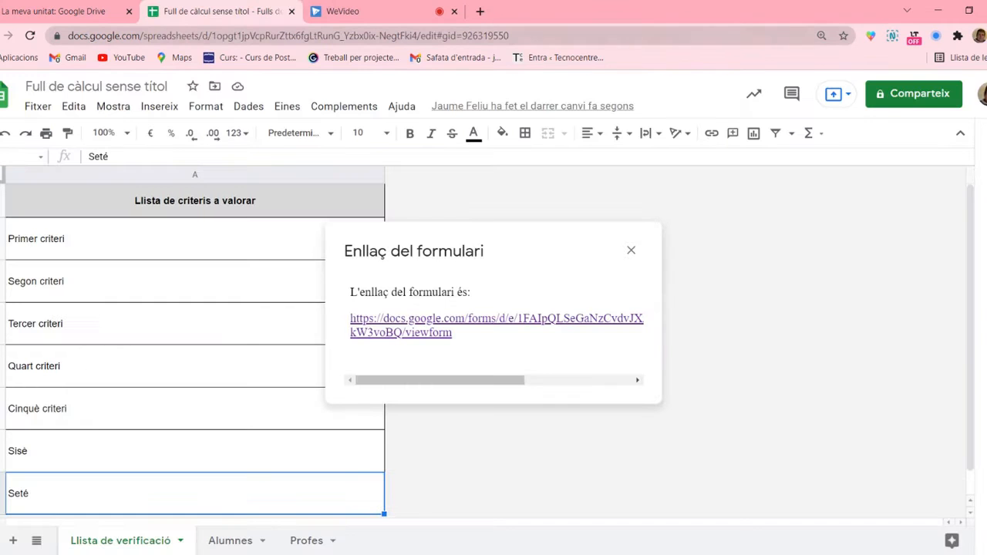
left_click(631, 250)
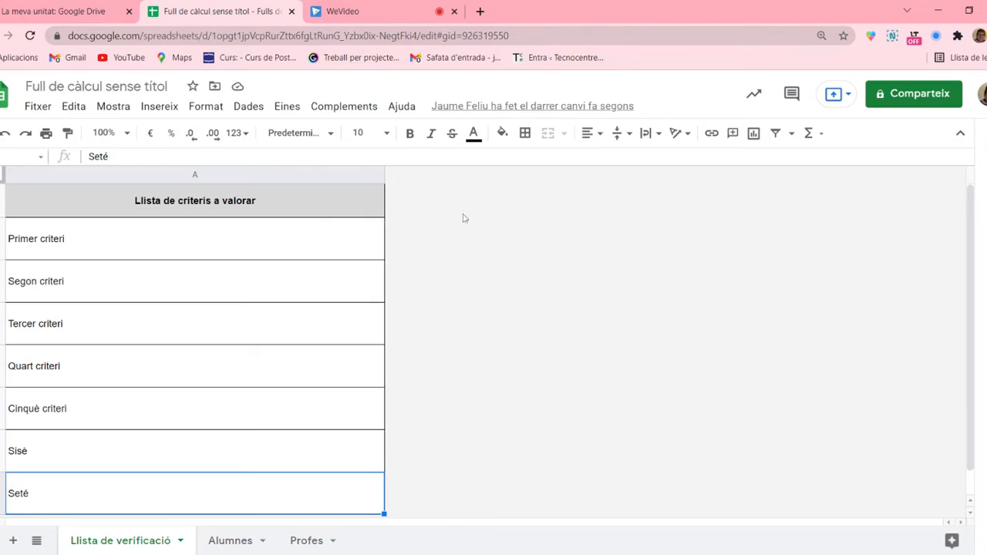
left_click(344, 106)
mouse_move(390, 197)
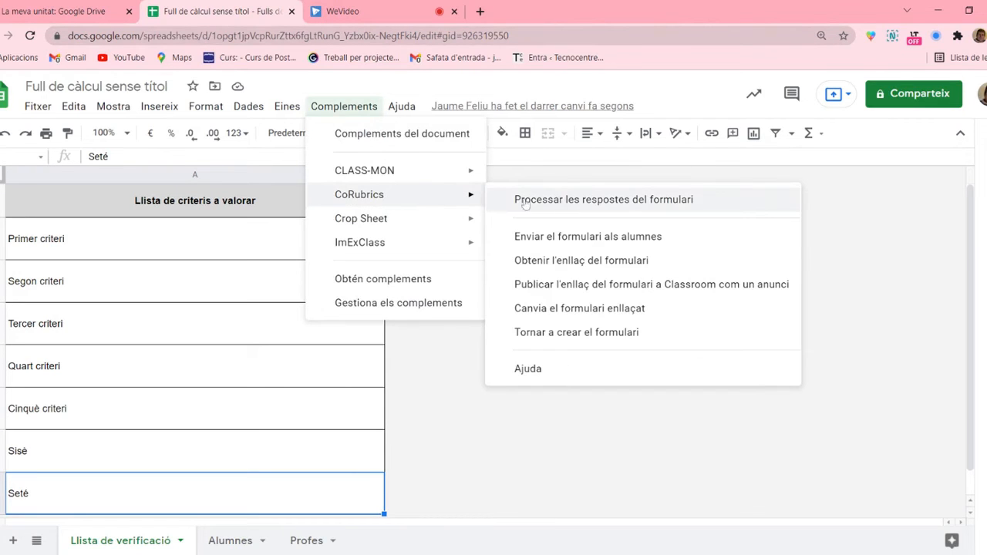
left_click(663, 200)
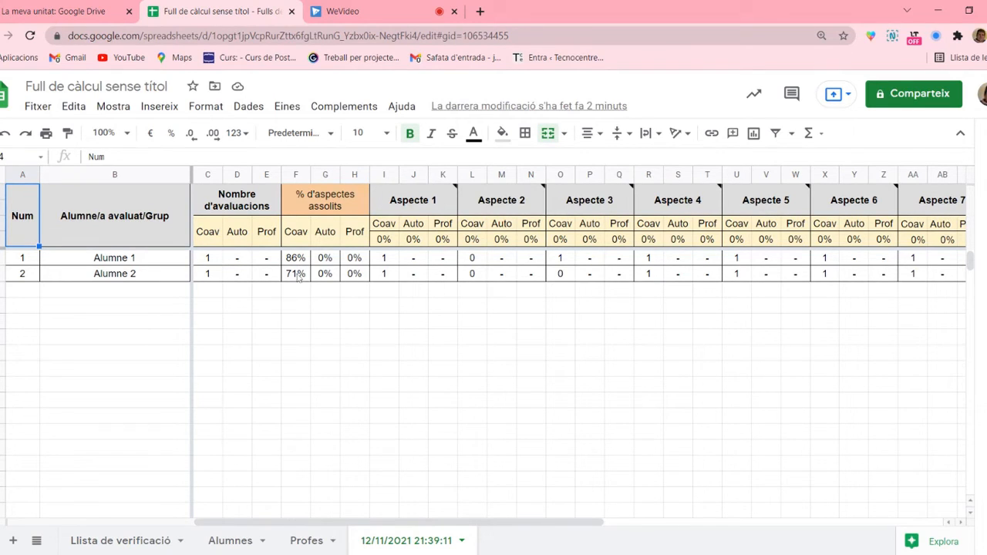
Examine the results sheet's Coav scores for both students under each aspect and the comment columns for all aspects.
left_click(392, 259)
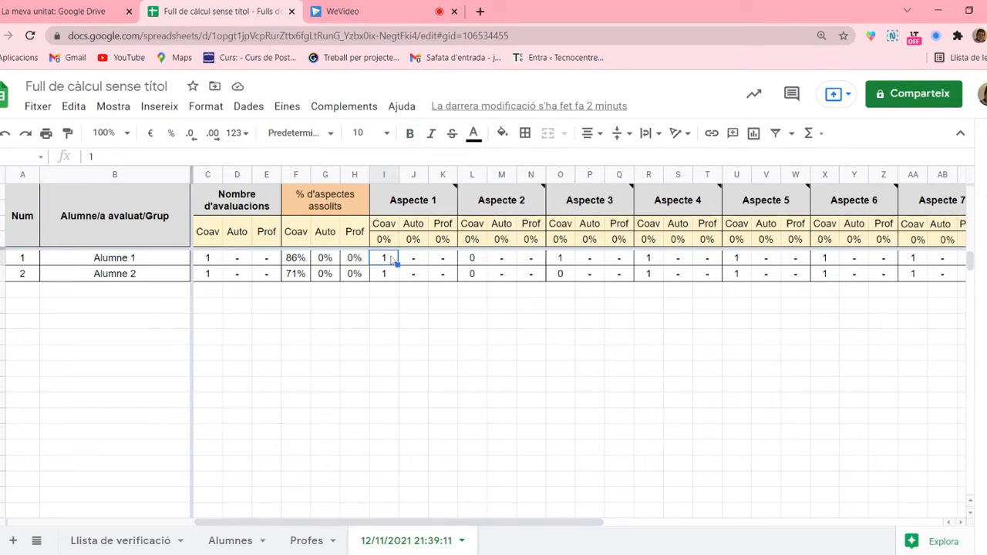
left_click(472, 261)
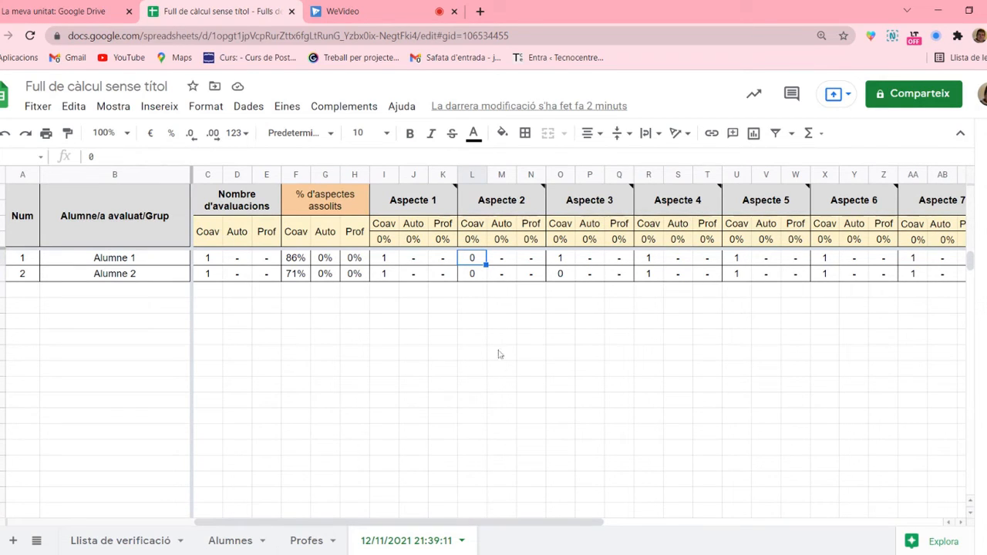
left_click_drag(575, 525, 858, 519)
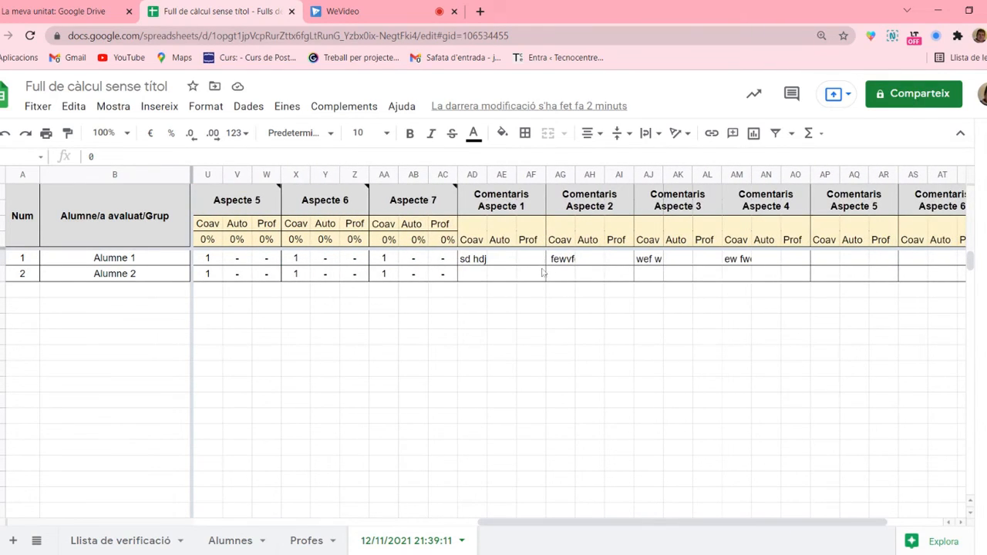
left_click_drag(644, 524, 296, 514)
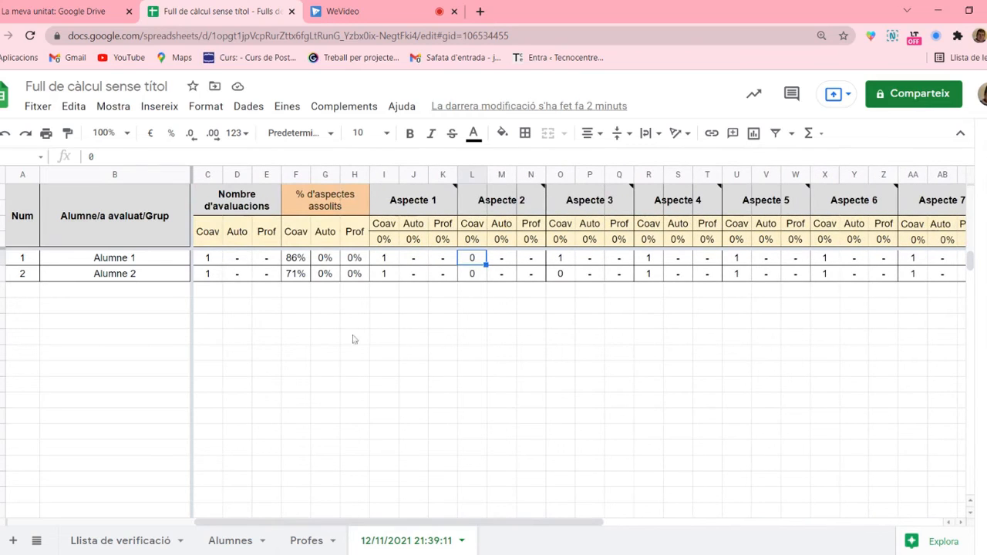
Send the results to all students with CoRubrics, including Autoavaluació, Coavaluació and Avaluació del professor.
left_click(333, 108)
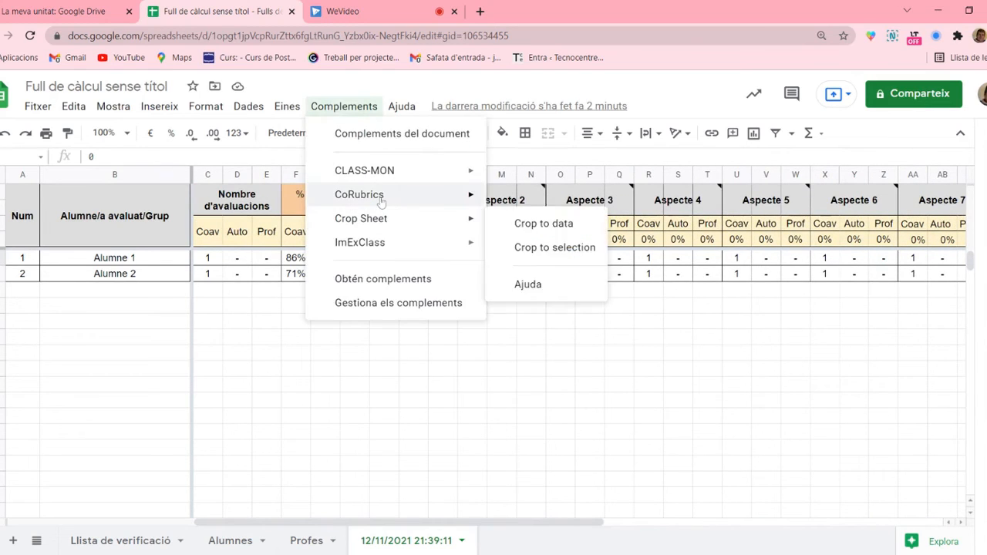
mouse_move(379, 199)
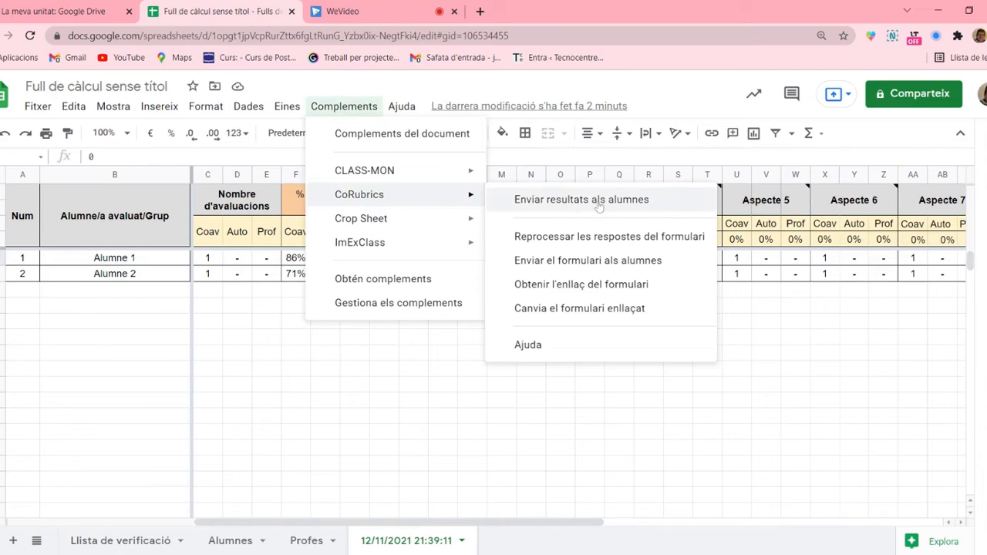
left_click(549, 202)
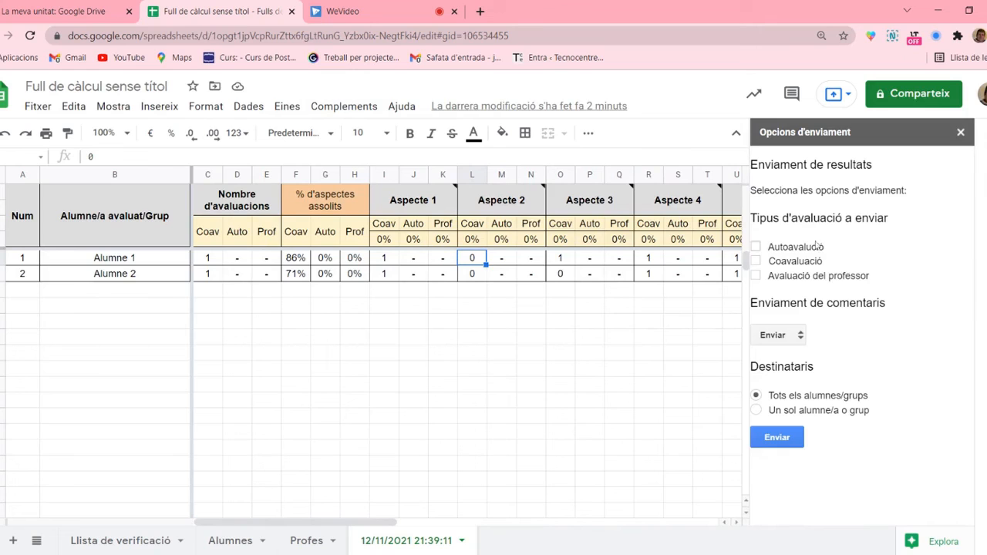
left_click(756, 247)
left_click(758, 262)
left_click(772, 277)
left_click(791, 442)
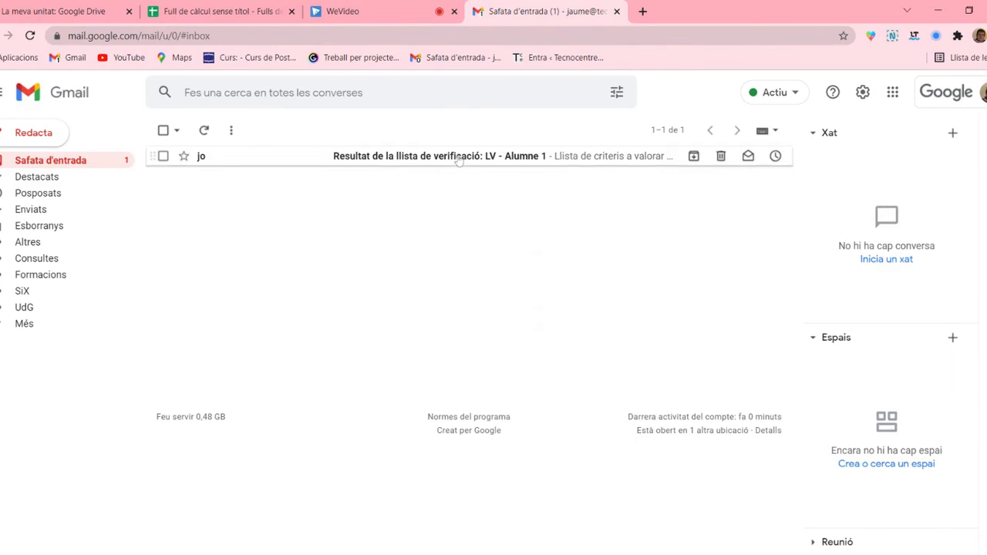
Open the checklist result e-mail for Alumne 1 in Gmail and review each criterion's marks and comments.
left_click(459, 159)
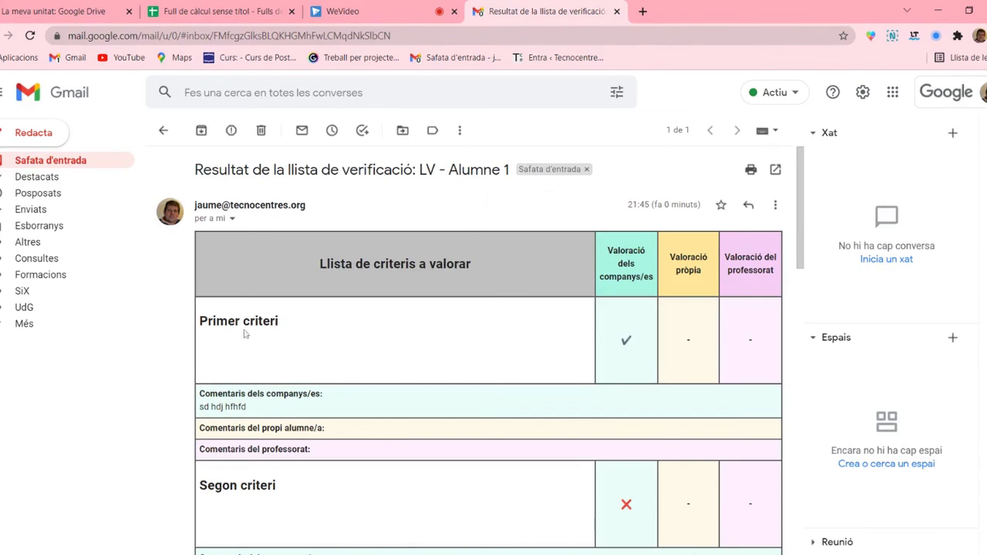
left_click_drag(207, 320, 275, 321)
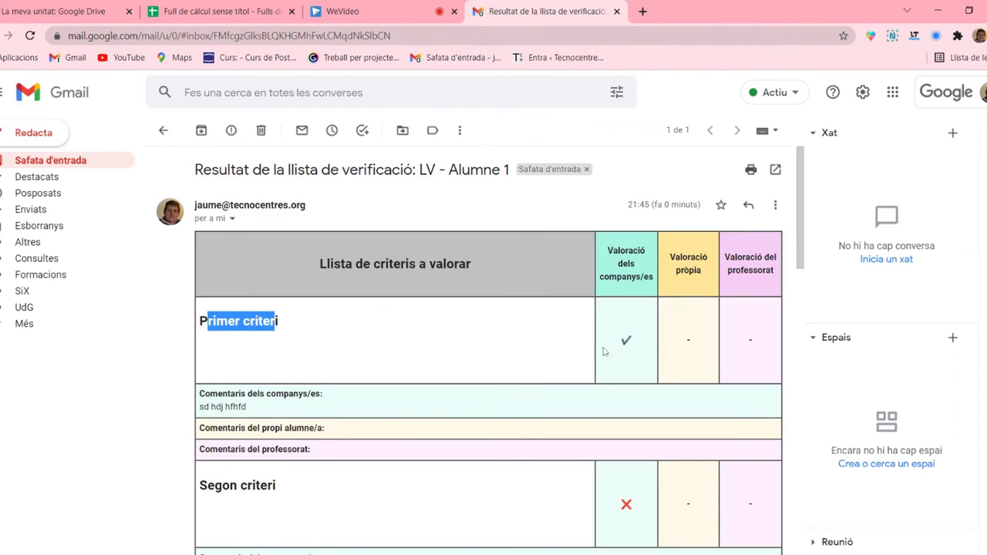
left_click_drag(248, 408, 221, 406)
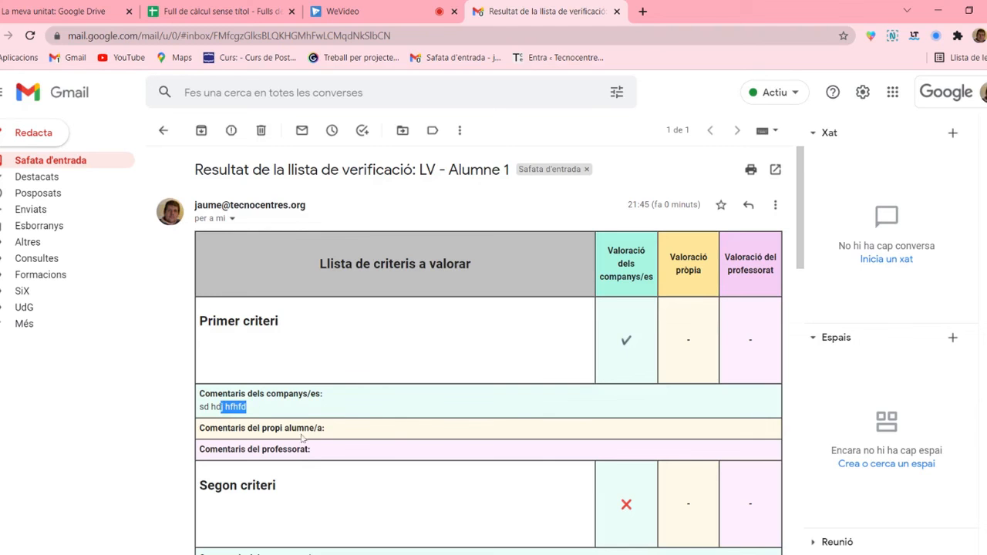
left_click_drag(807, 235, 813, 300)
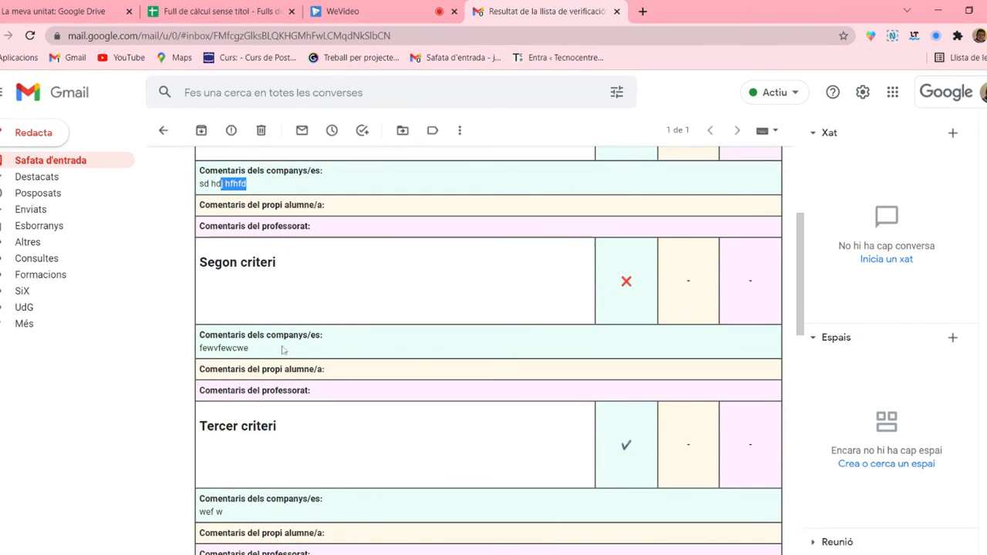
left_click_drag(807, 302, 802, 231)
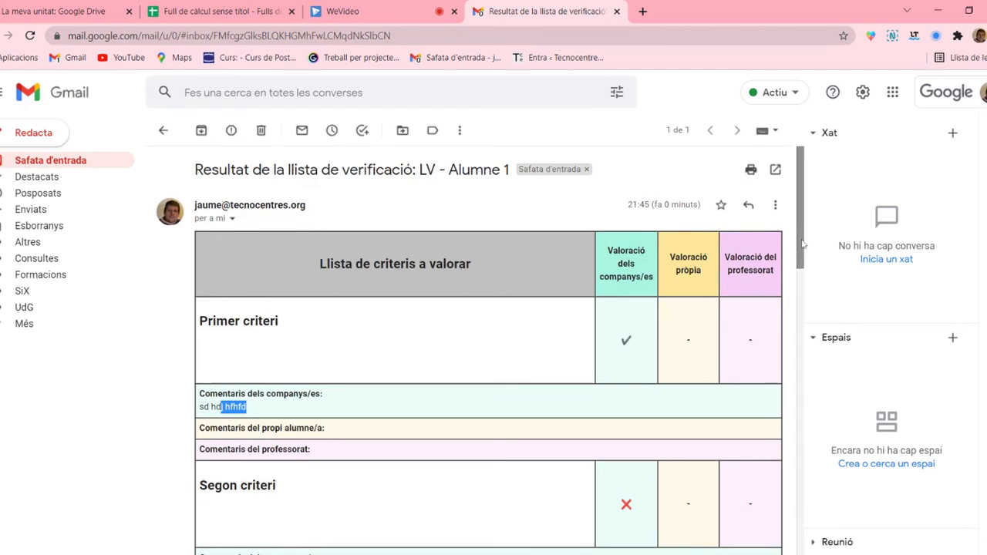
left_click_drag(803, 231, 804, 176)
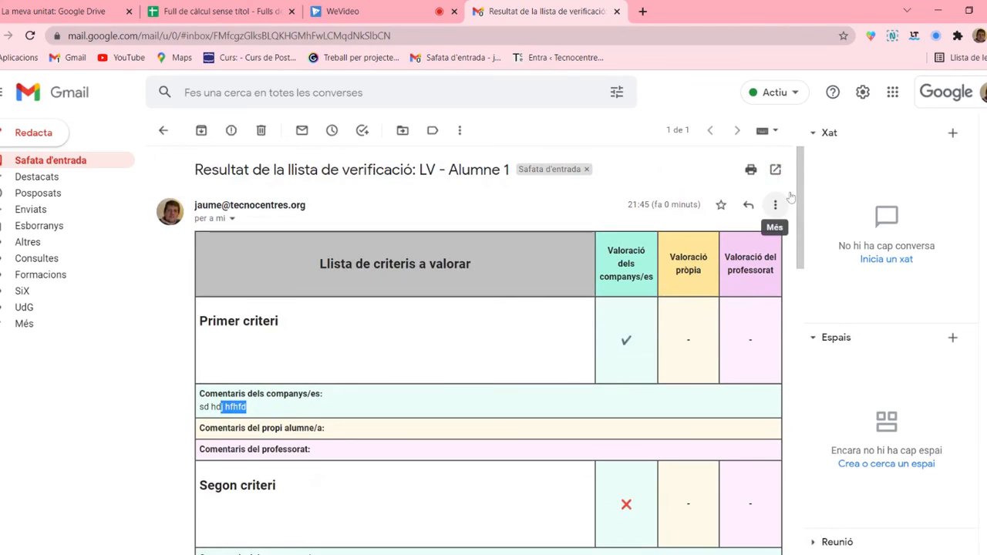